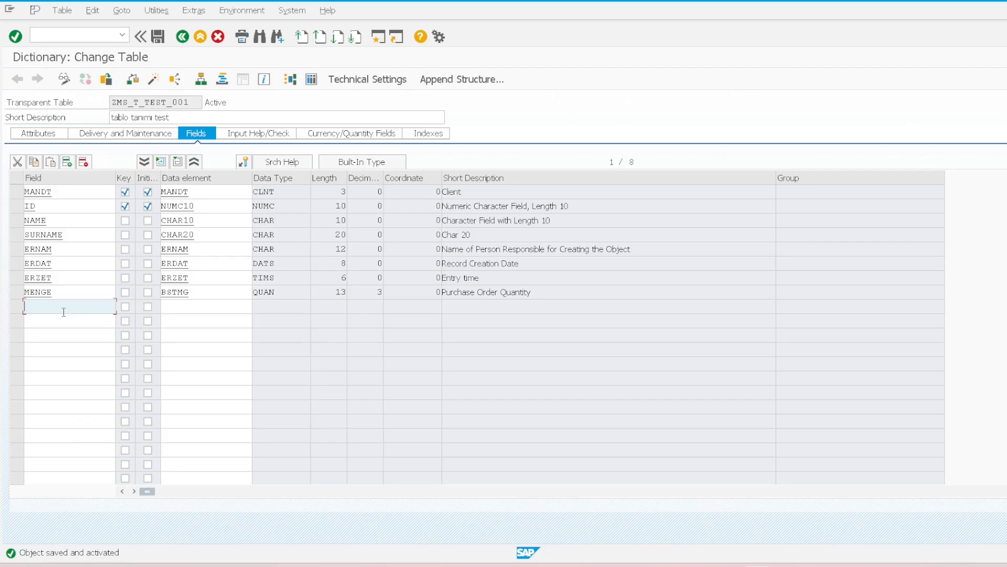
Add a WAERS field with data element WAERS below MENGE and activate the table
text(we)
text(ers)
key(ctrl+a)
key(ctrl+c)
click(172, 306)
key(ctrl+v)
key(Return)
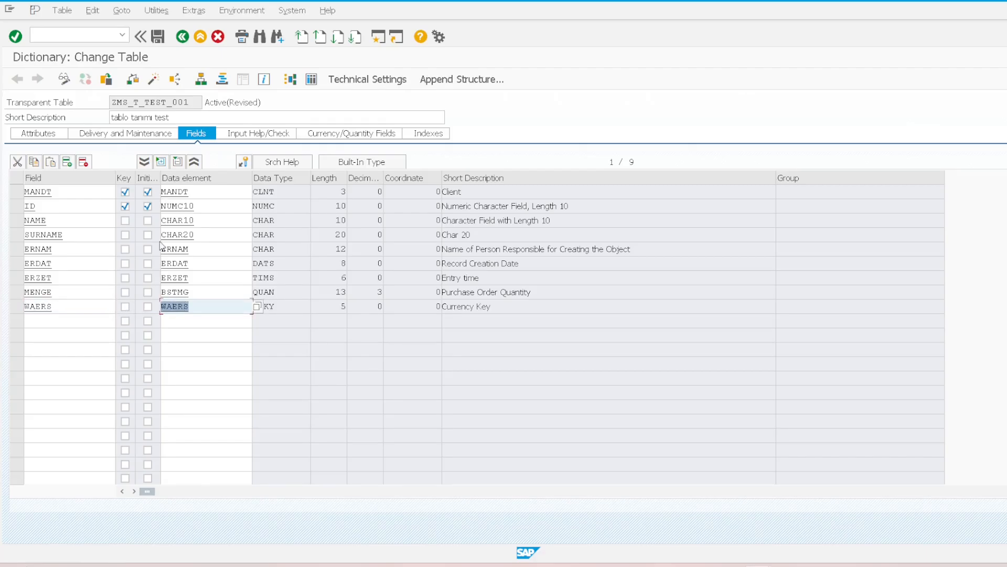
click(153, 78)
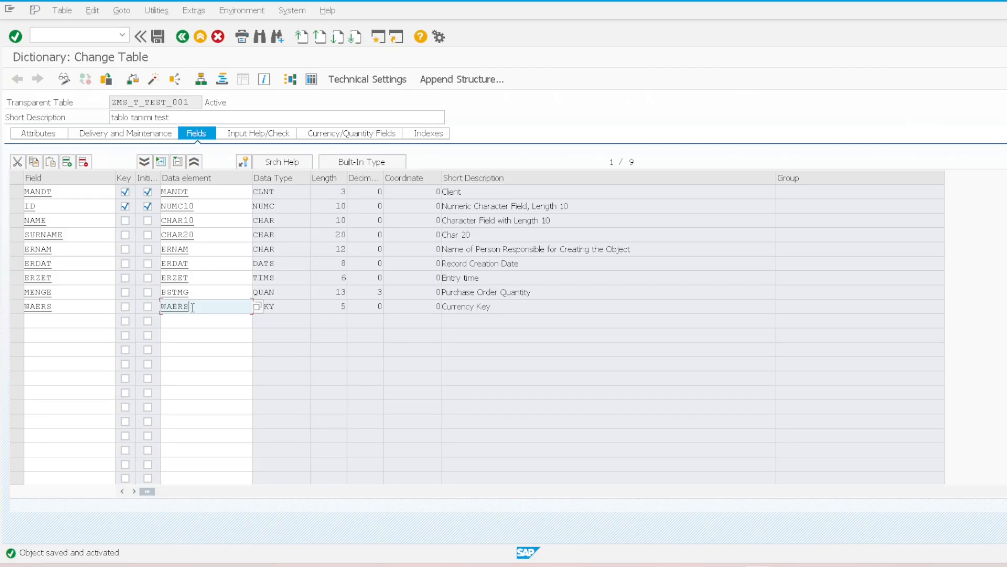
Open table ZMS_T_TEST_001 for editing in transaction SM30 and examine which columns its maintenance view offers
click(375, 40)
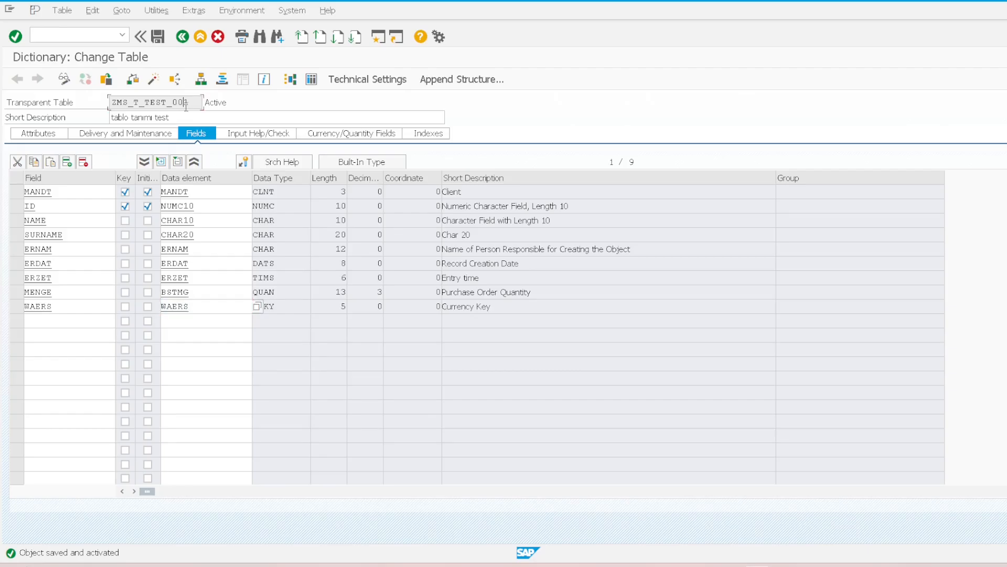
click(98, 31)
key(Return)
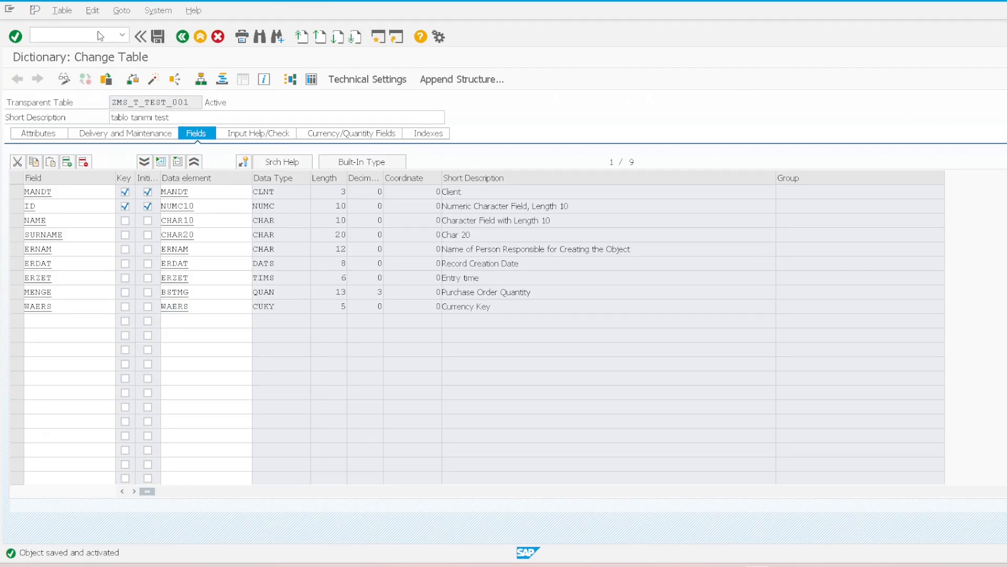
click(164, 254)
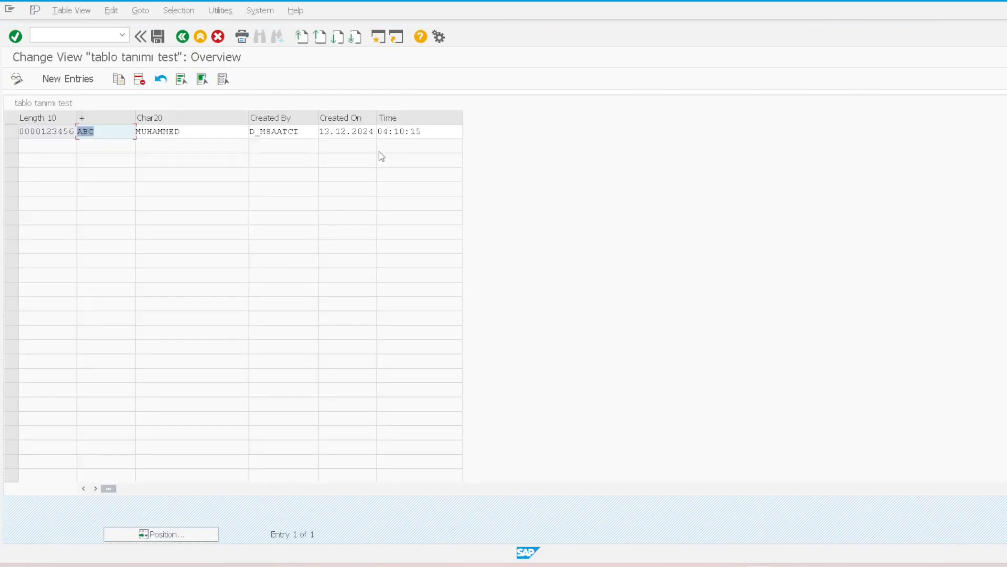
drag(421, 133, 377, 135)
click(348, 137)
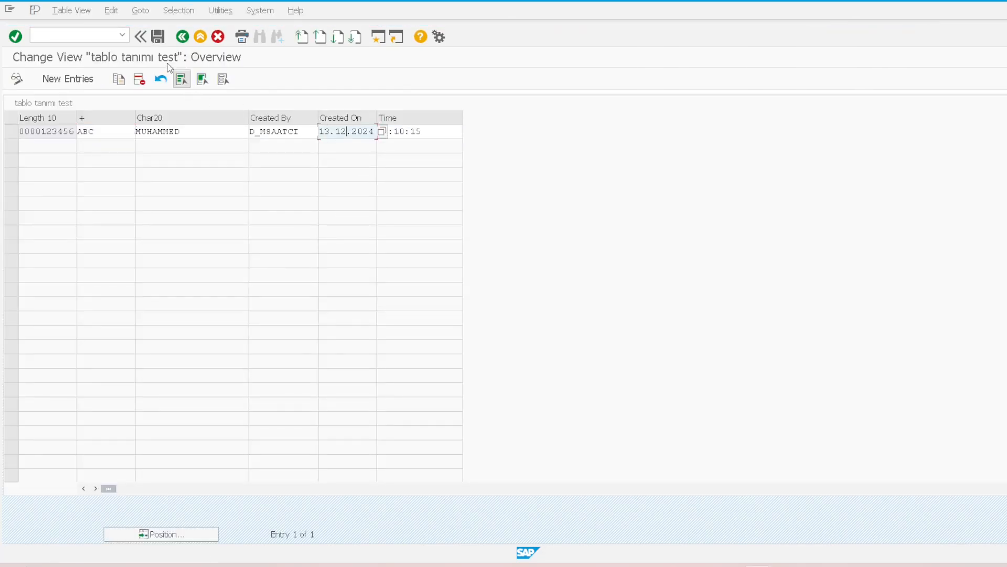
Reopen ZMS_T_TEST_001 in change mode through transaction SE11 and open its Table Maintenance Generator
click(88, 35)
text(/ns)
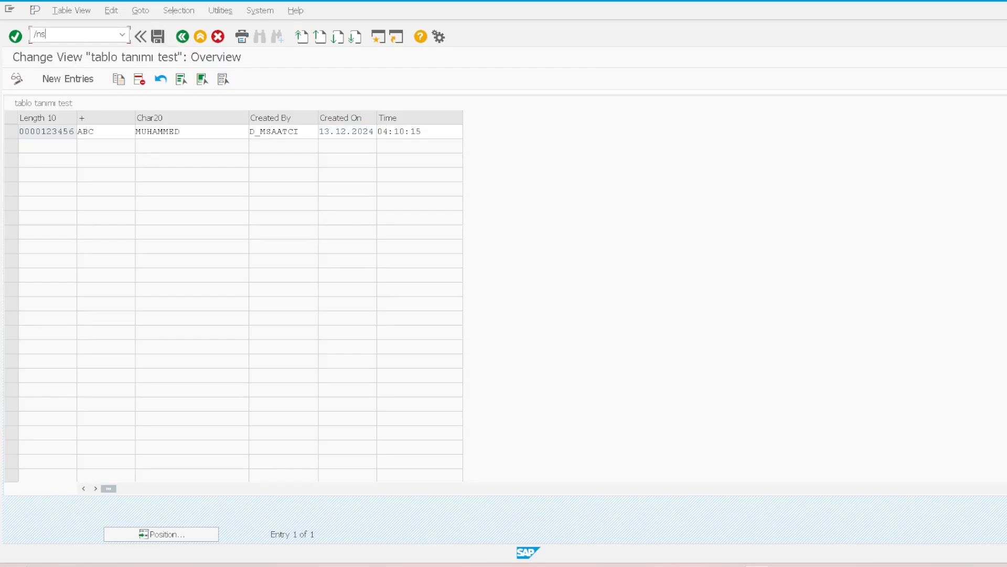
text(e1)
key(Return)
click(130, 282)
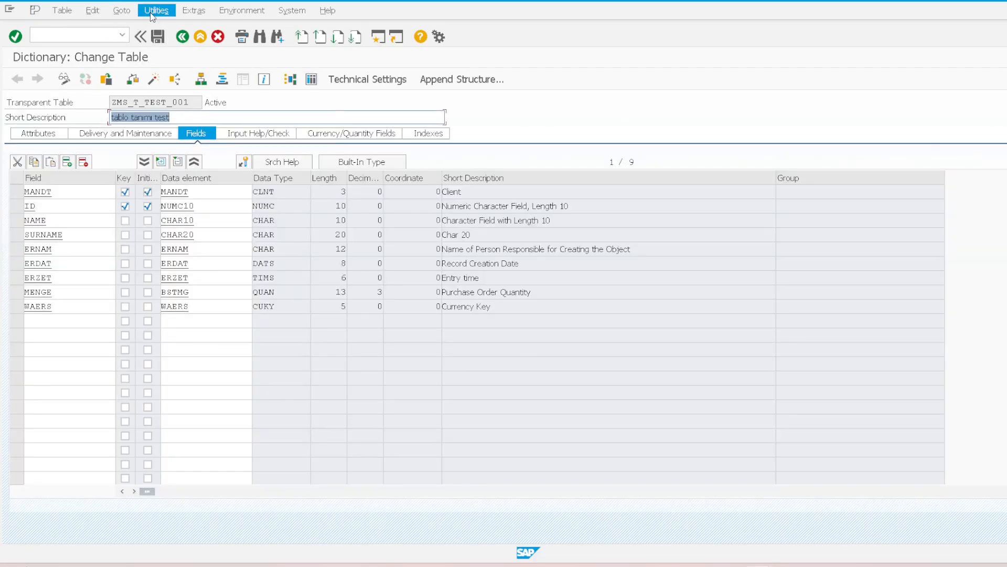
click(155, 11)
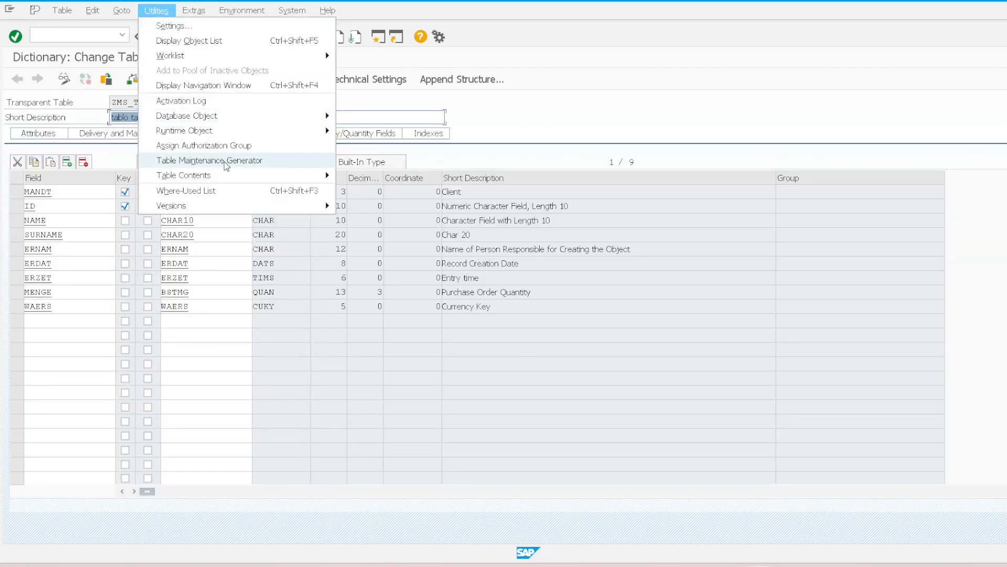
click(225, 159)
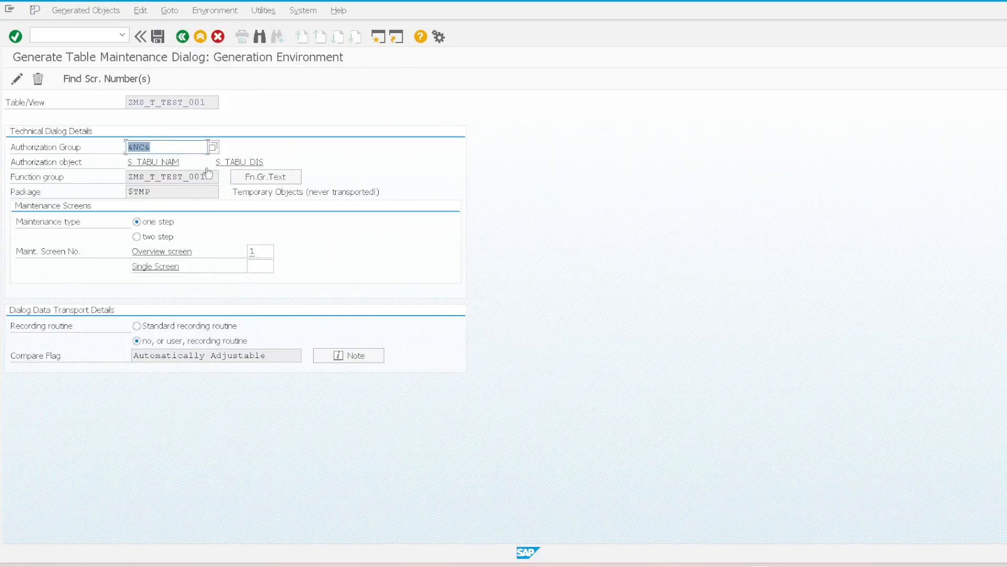
Regenerate all elements of the maintenance dialog in Expert Mode and return to the table definition
click(176, 145)
click(17, 79)
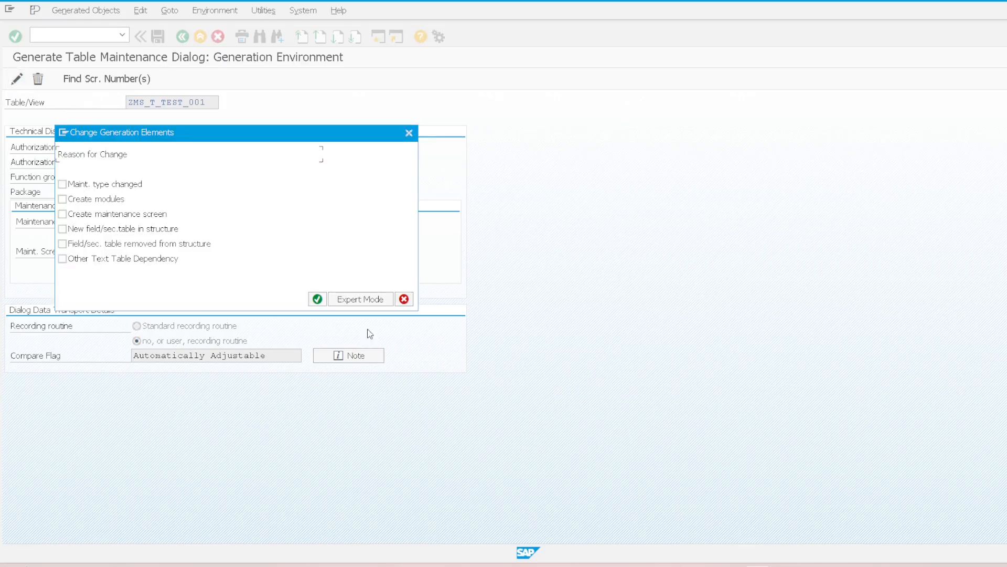
click(361, 300)
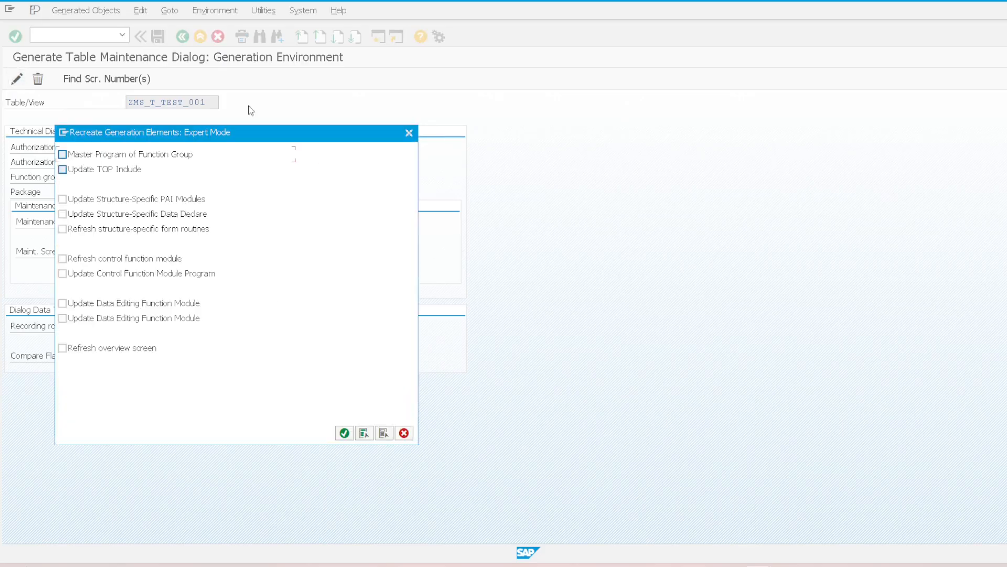
click(365, 437)
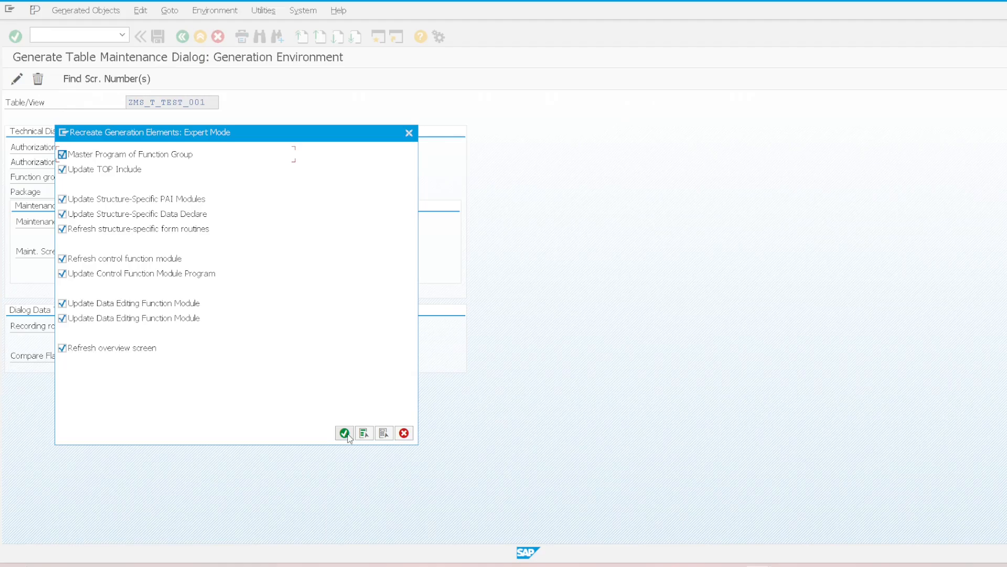
click(344, 432)
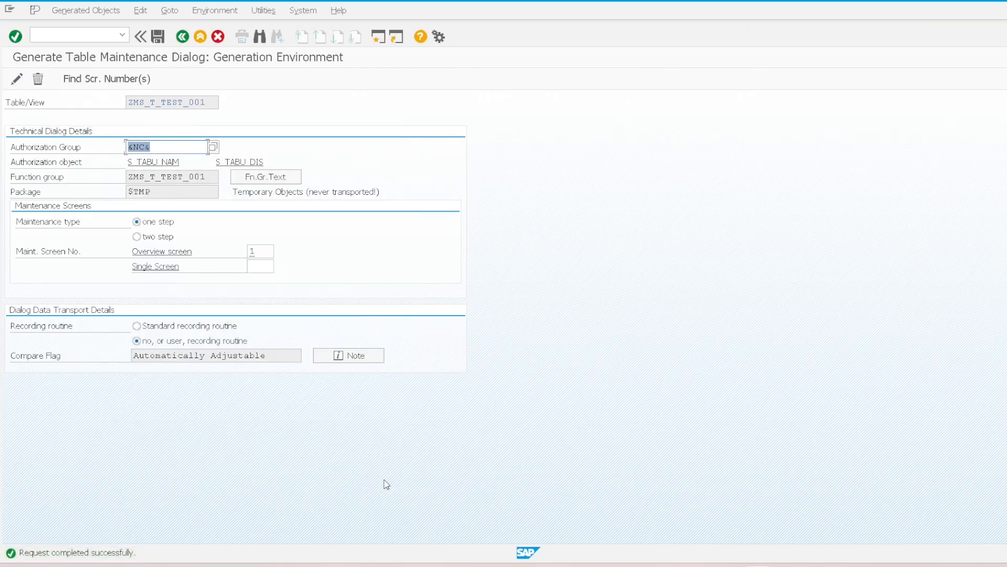
click(182, 36)
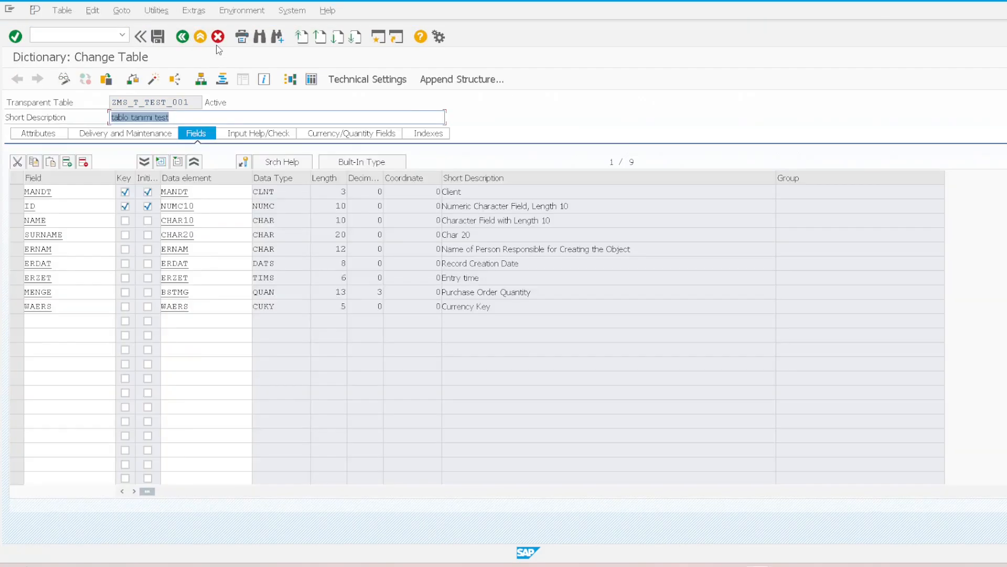
Open the table for editing in transaction SM30 and examine the Order Quantity and Crcy columns
click(62, 34)
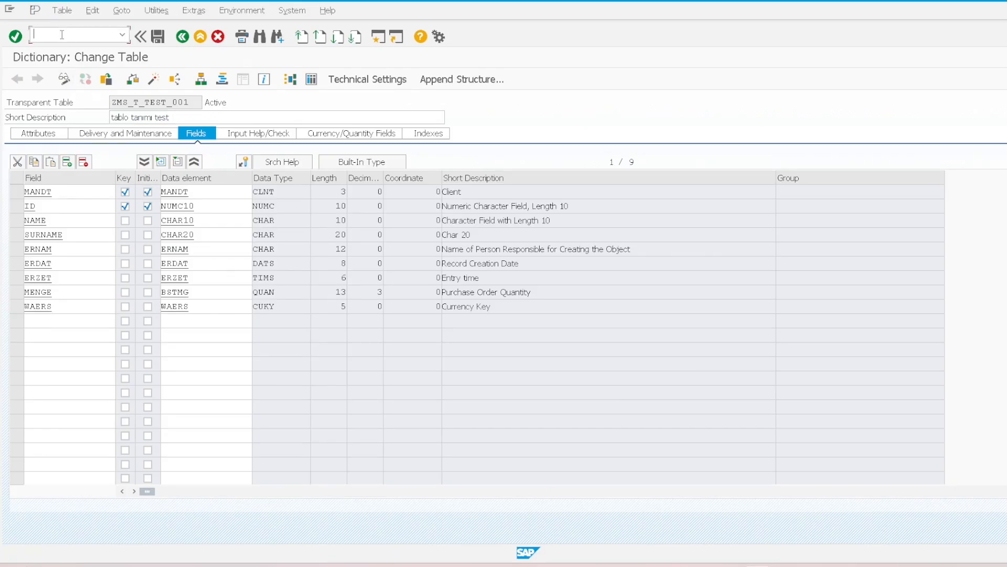
text(/nsm30)
key(Return)
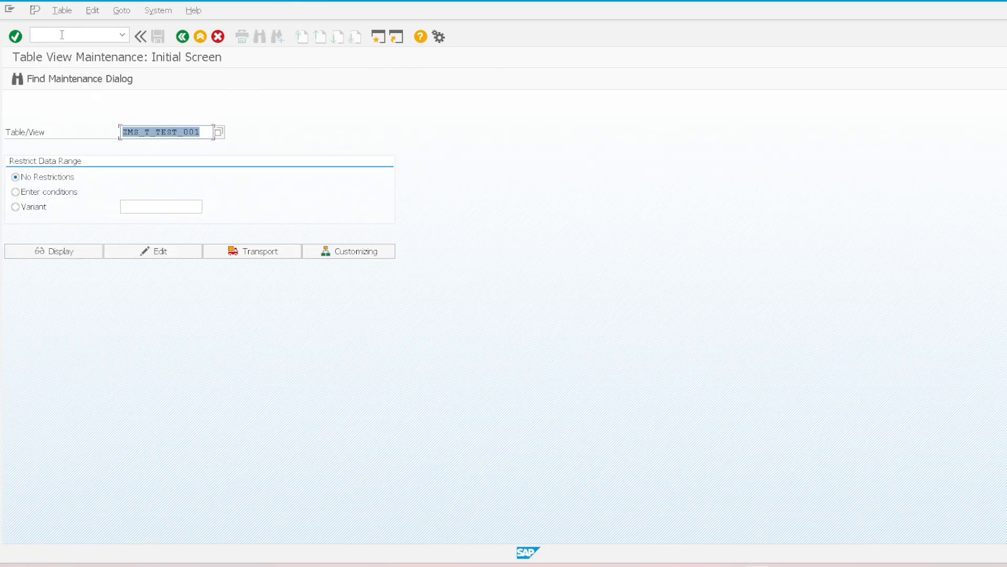
click(147, 253)
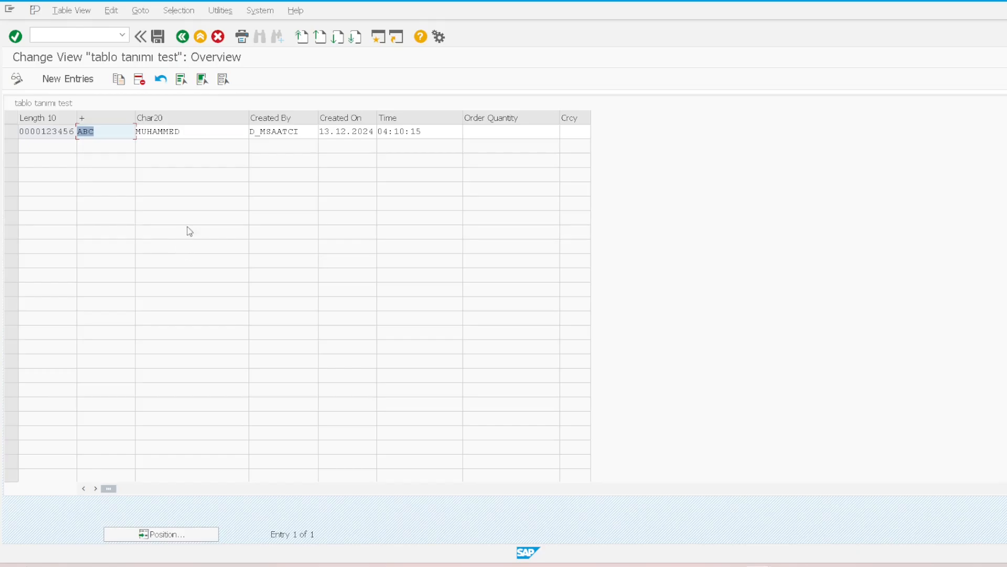
click(569, 134)
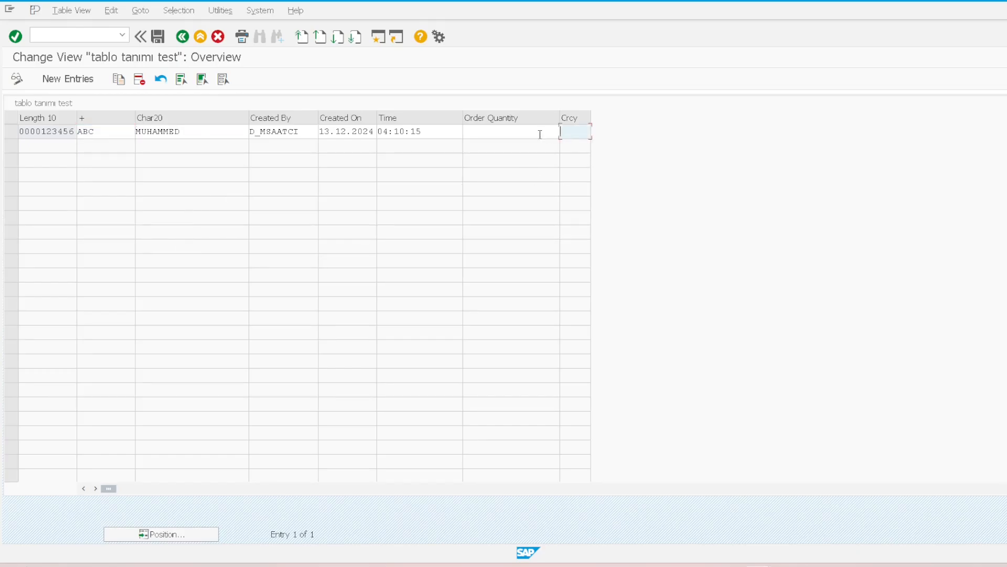
click(539, 134)
click(574, 134)
click(531, 135)
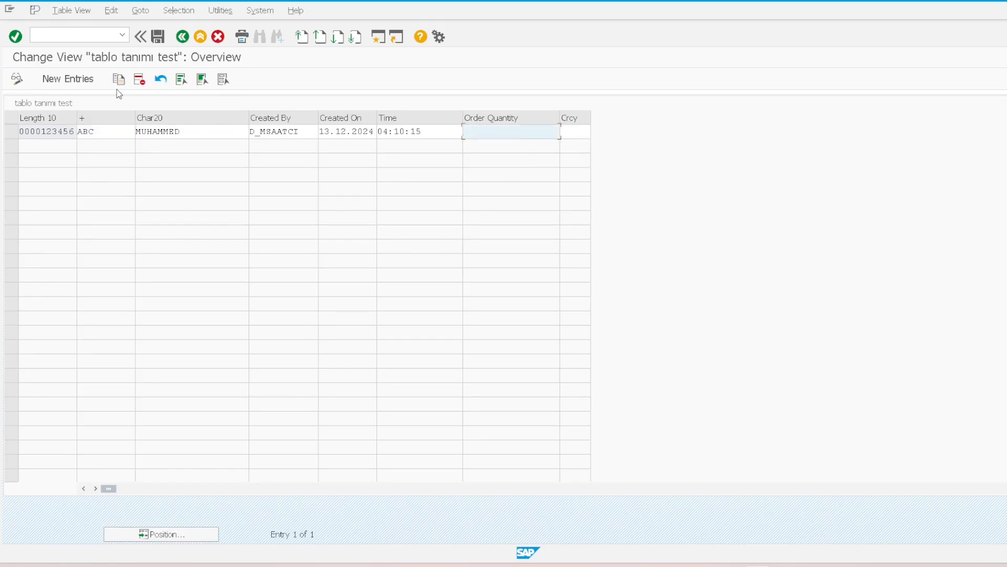
Add a new table entry with AAA as its currency to test the Crcy column's validation
key(F5)
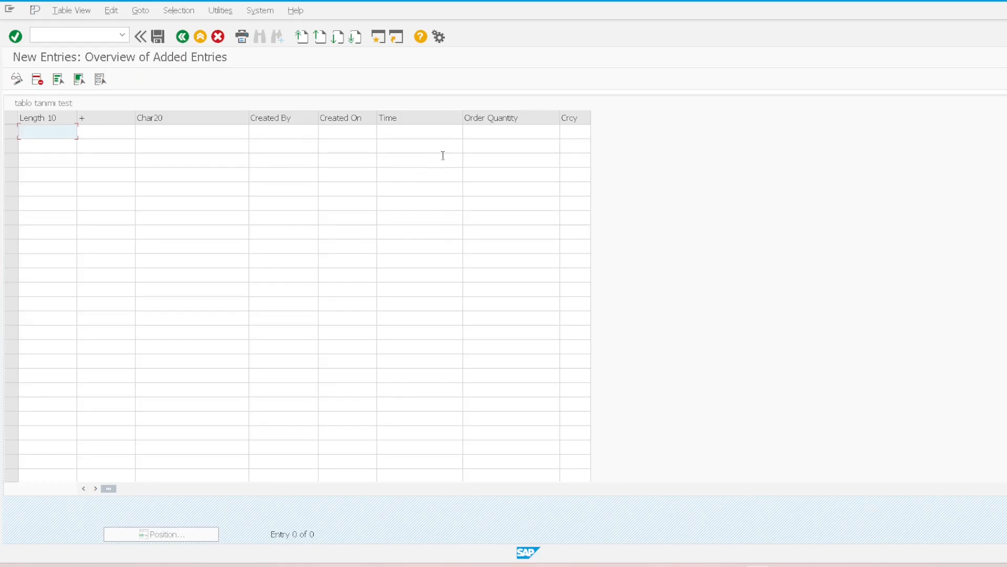
click(499, 135)
click(564, 135)
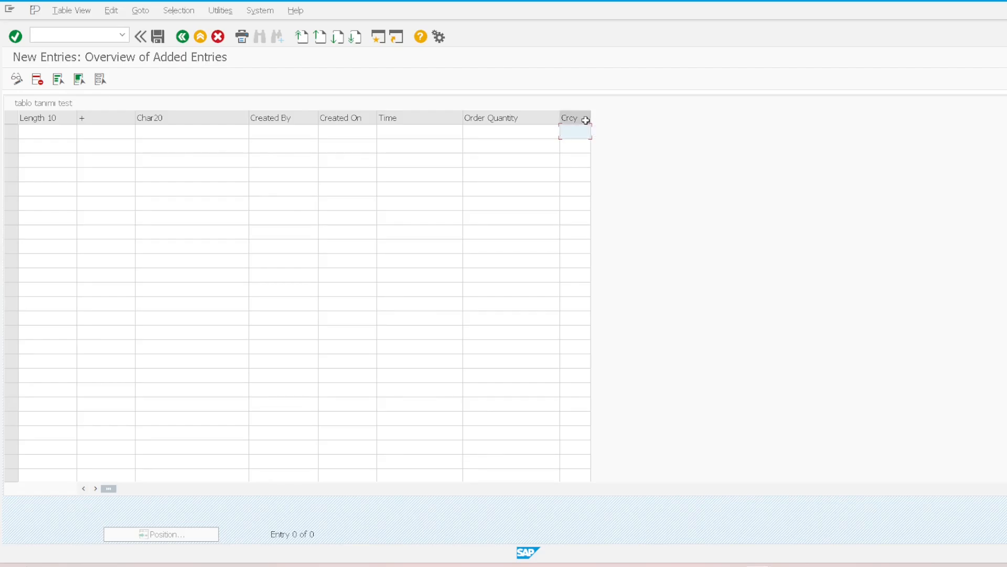
key(Return)
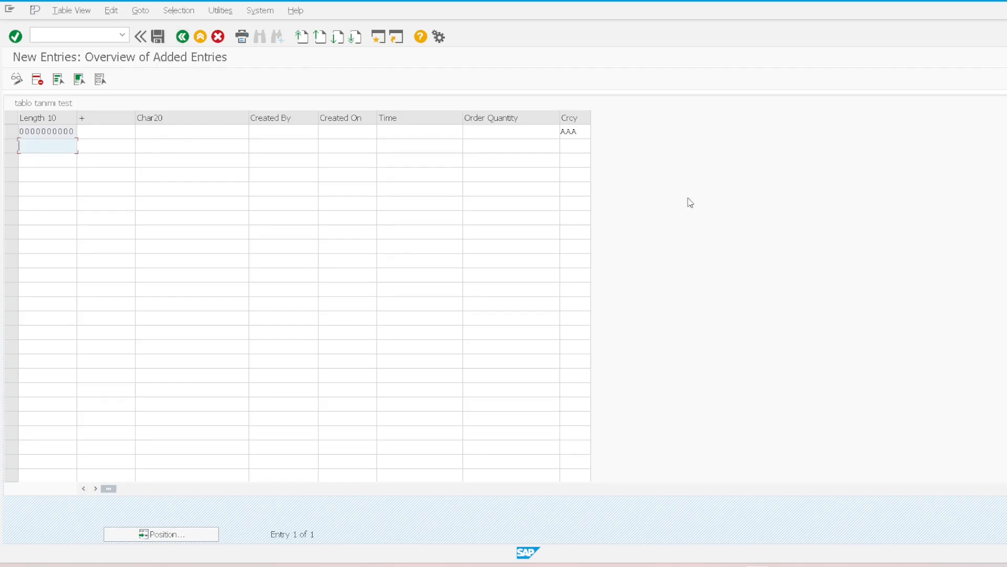
drag(578, 132, 542, 127)
click(578, 147)
click(582, 132)
click(588, 147)
click(582, 148)
click(580, 132)
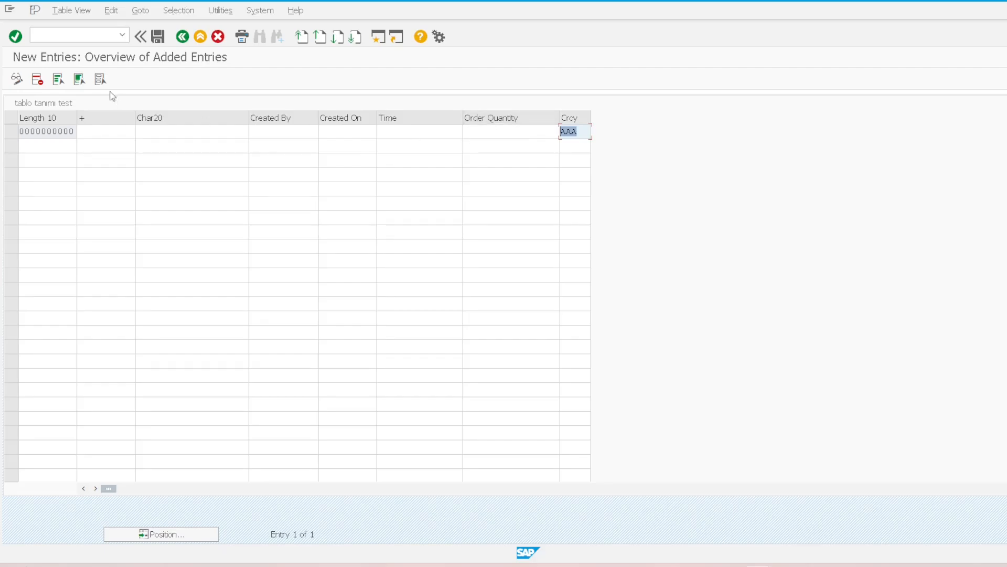
Leave the new entries and open ZMS_T_TEST_001 in change mode through transaction SE11
click(183, 37)
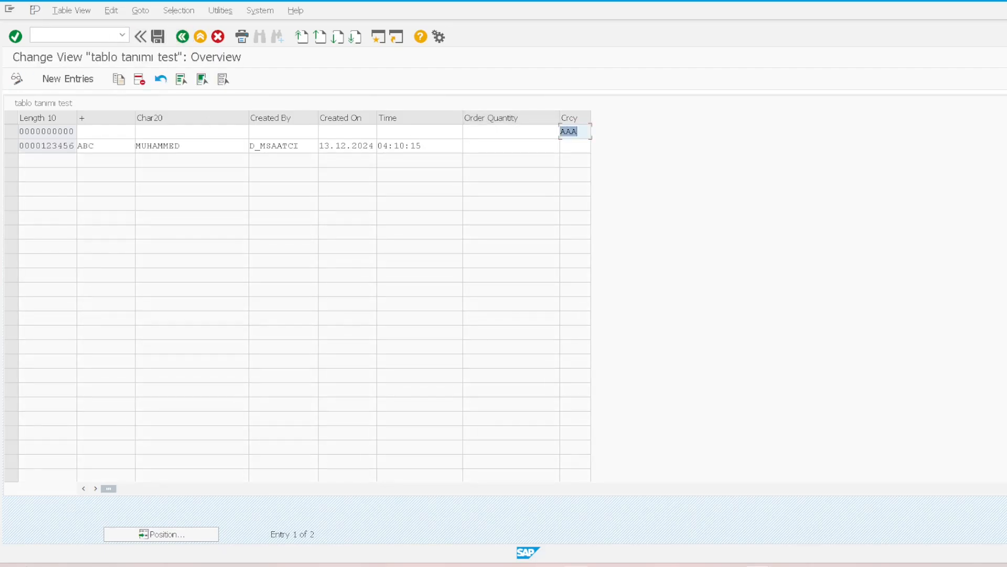
click(97, 35)
text(/nse11)
key(Return)
click(162, 286)
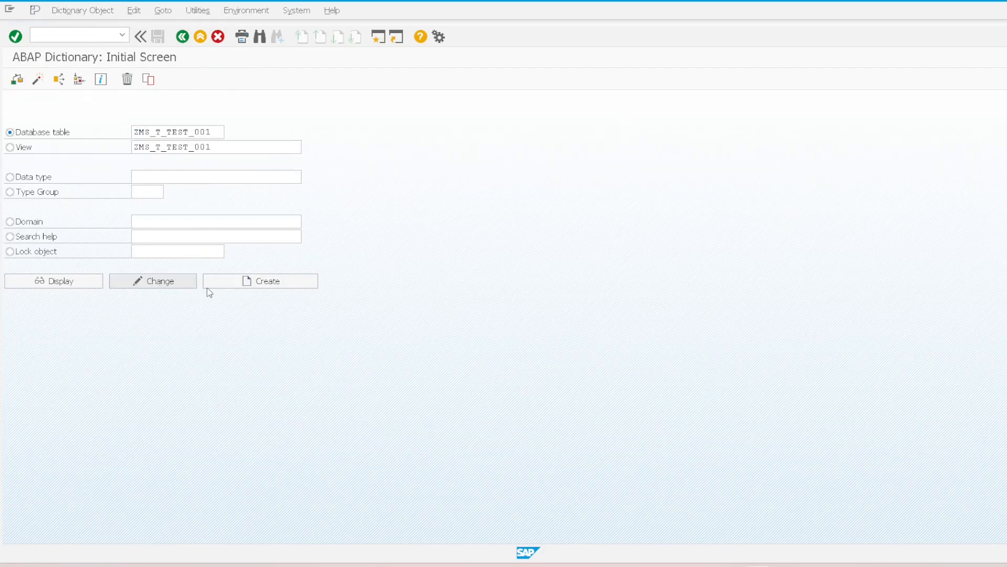
Start a foreign key for the WAERS field, accepting the proposed values table TCURC as check table
click(80, 306)
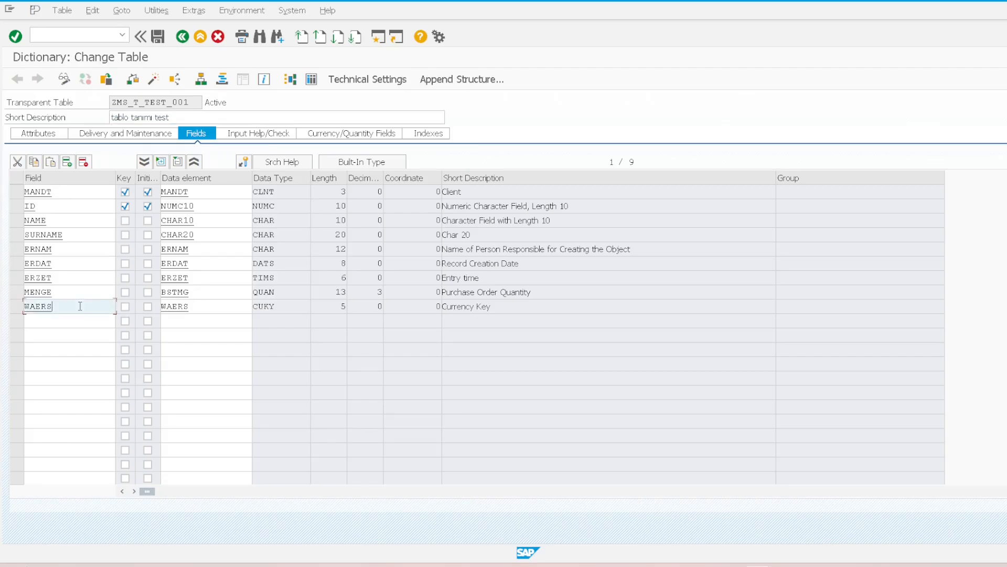
click(16, 306)
click(215, 306)
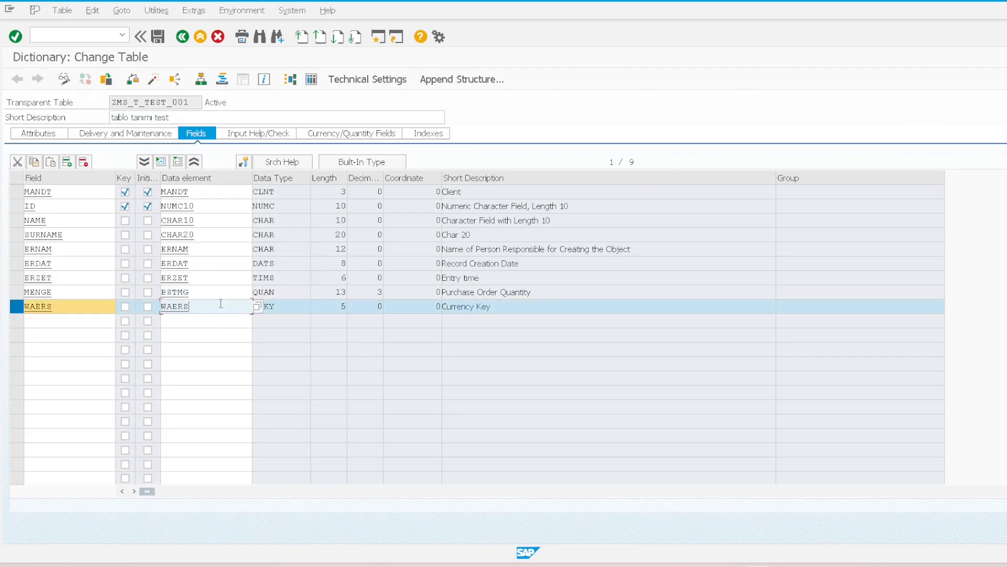
click(245, 162)
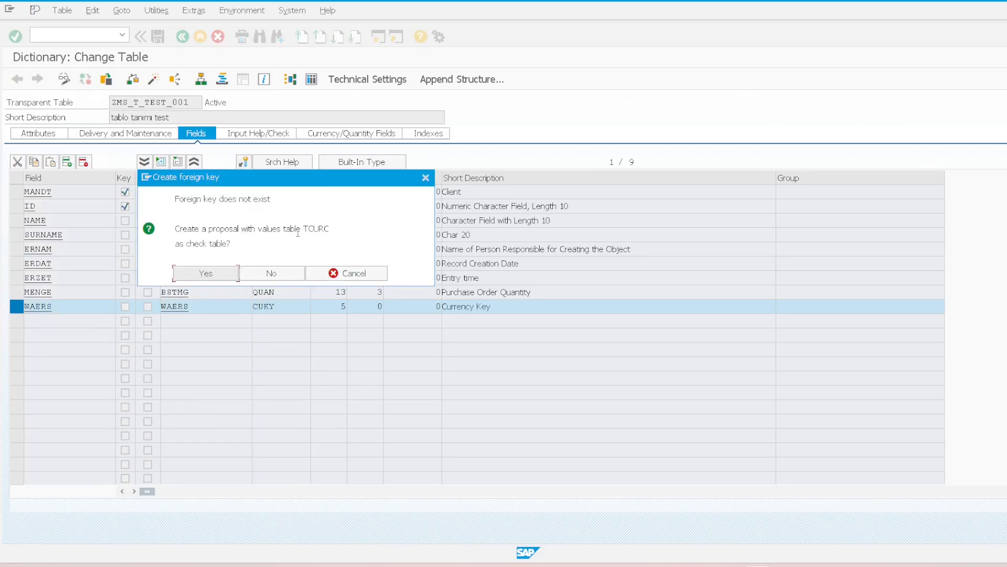
click(322, 231)
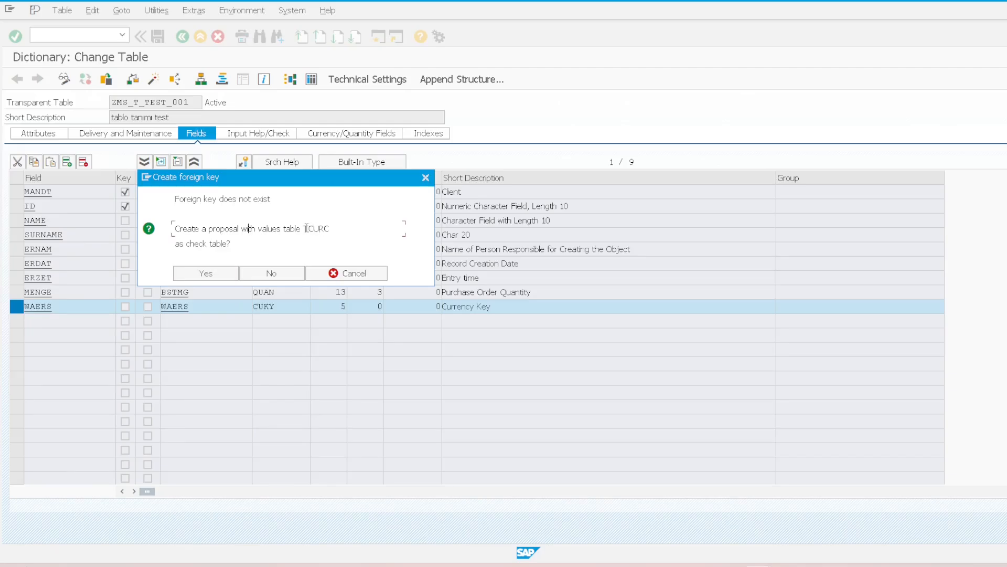
drag(306, 228, 332, 229)
click(215, 276)
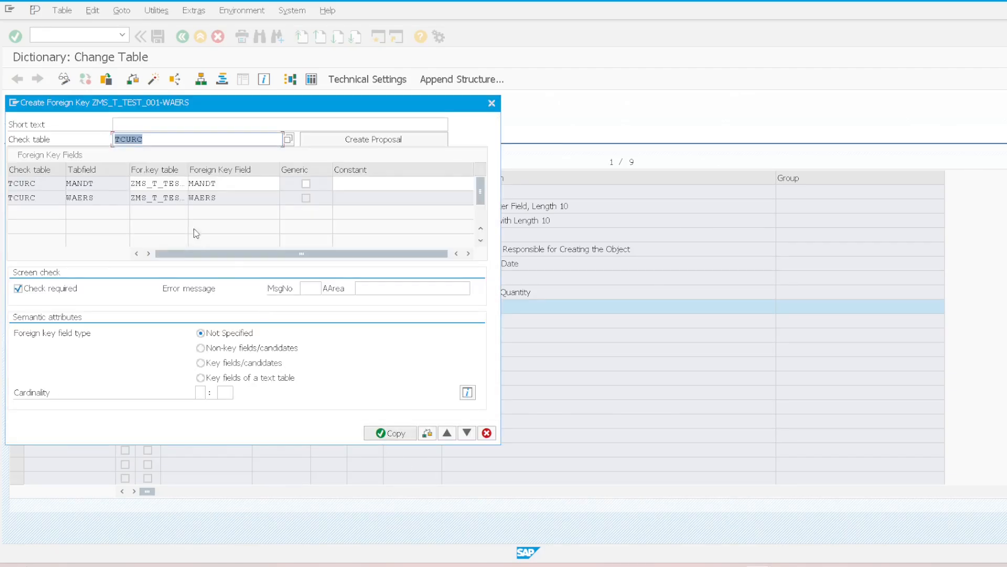
Review the MANDT and WAERS foreign key assignments, apply the foreign key, and display the table's input help and check settings
click(110, 185)
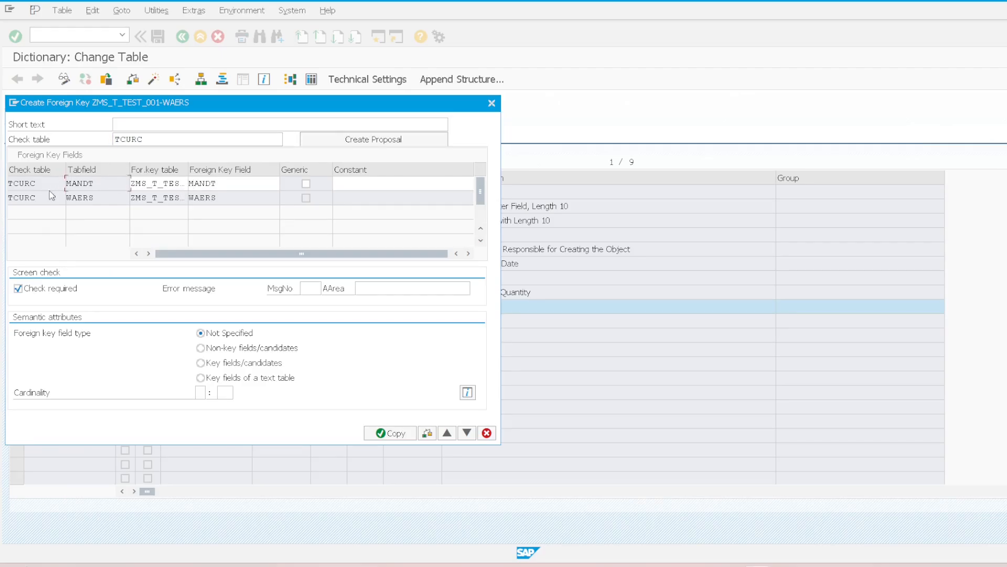
click(223, 202)
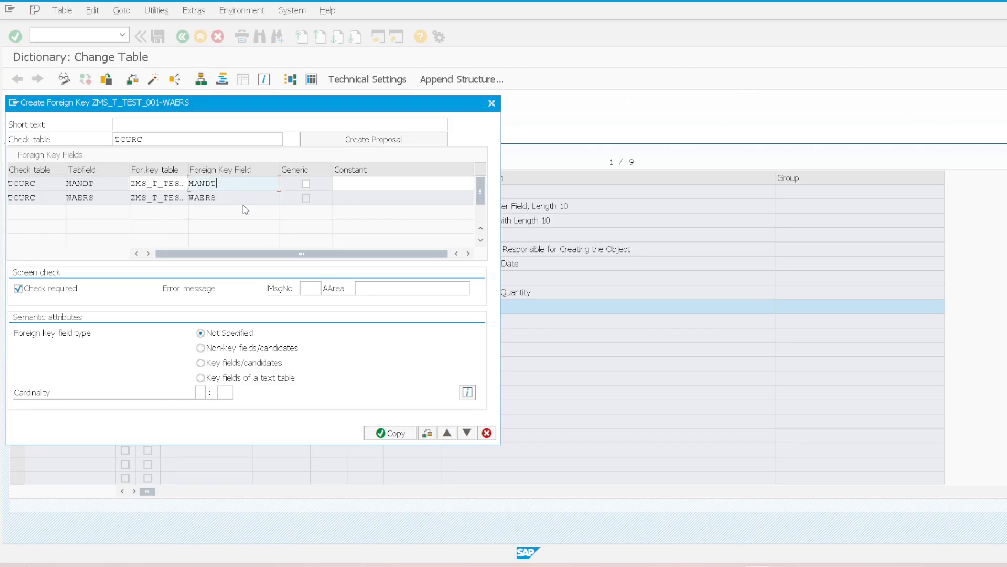
click(397, 439)
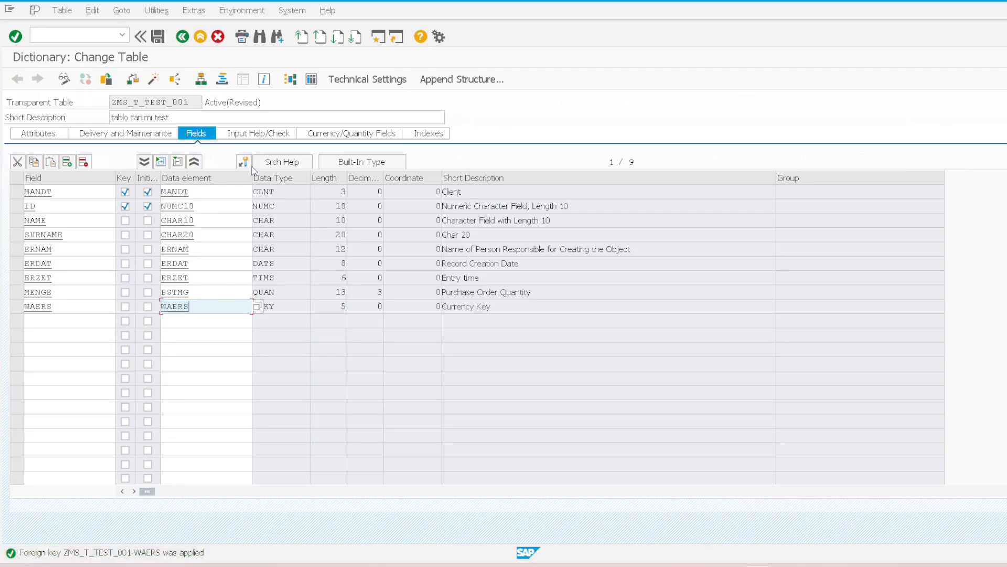
click(257, 134)
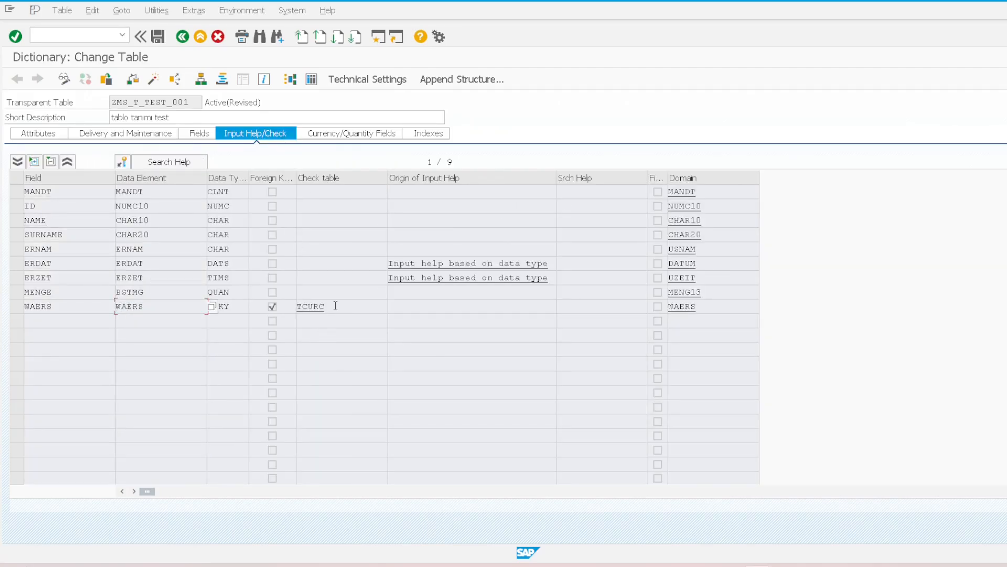
Check the TCURC check table assigned to the WAERS field and activate table ZMS_T_TEST_001
click(336, 305)
drag(339, 310, 281, 305)
click(329, 178)
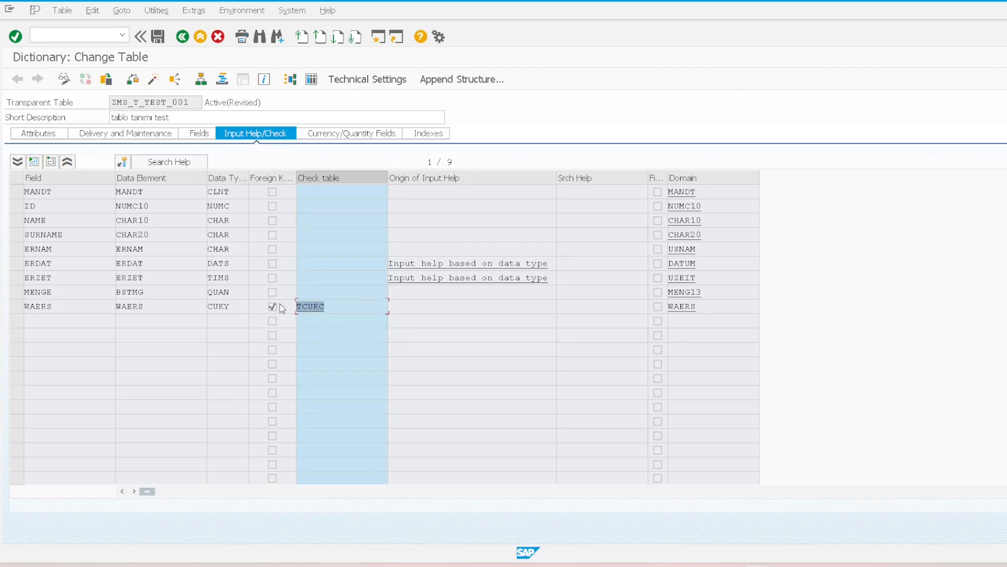
click(154, 79)
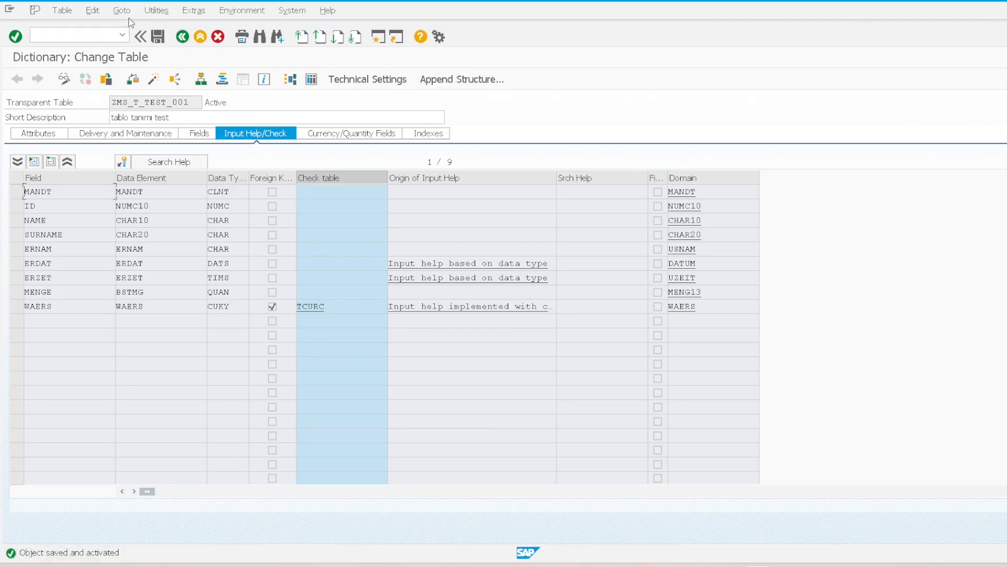
Open the table maintenance generator for ZMS_T_TEST_001 and recreate its generation elements in expert mode
click(157, 10)
click(215, 160)
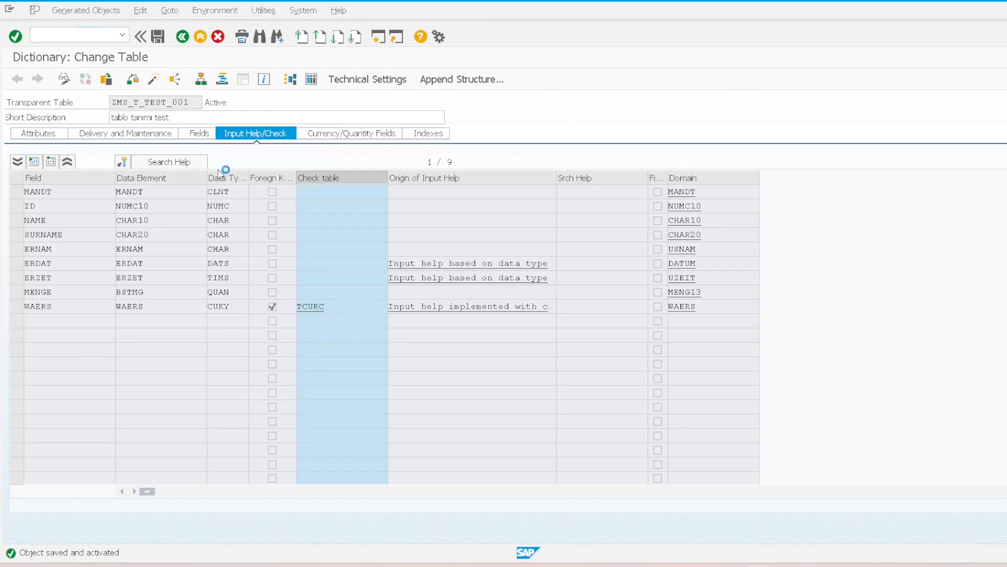
click(17, 79)
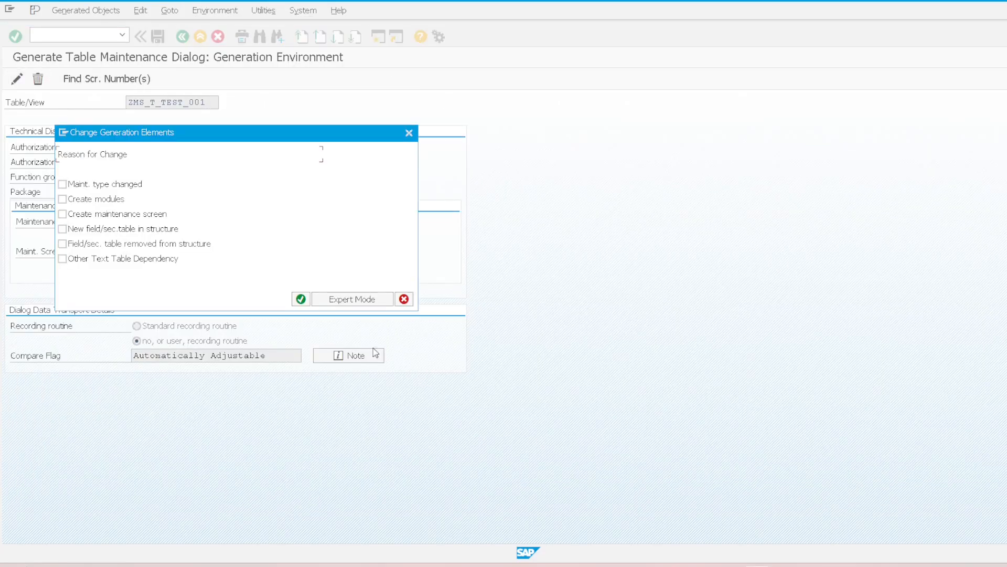
click(353, 299)
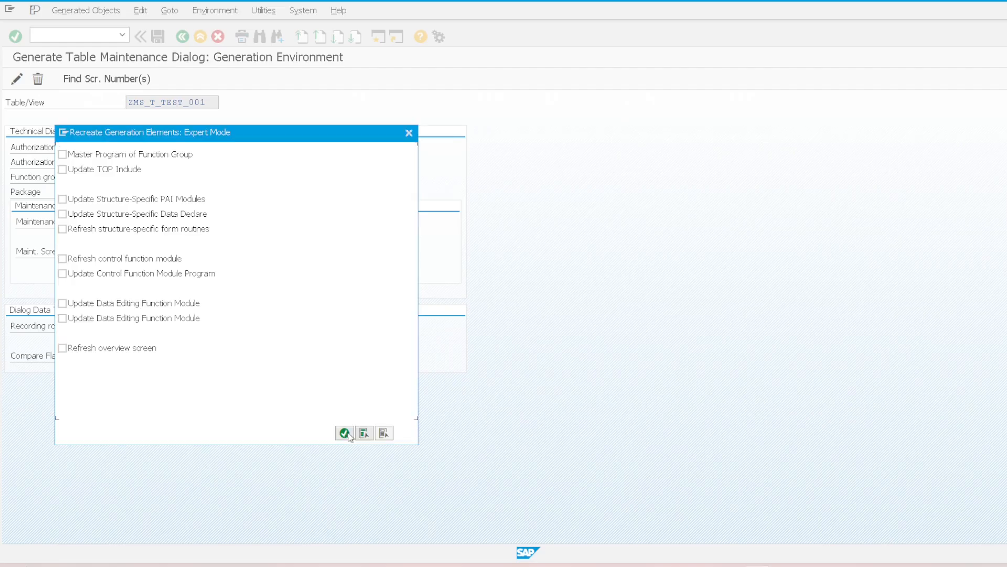
click(344, 434)
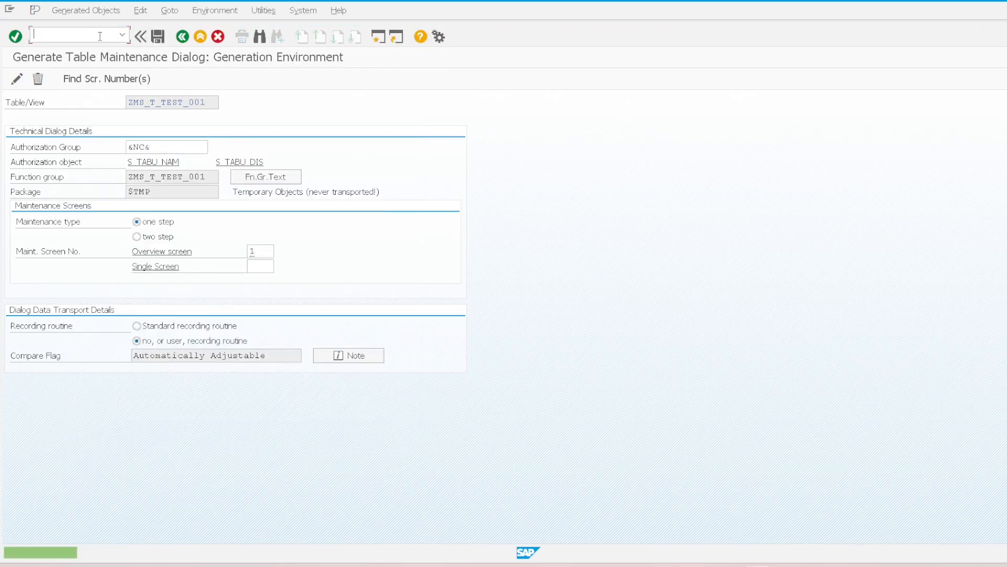
Open ZMS_T_TEST_001 for editing through transaction SM30 and start new entries
text(/nsm30)
key(Return)
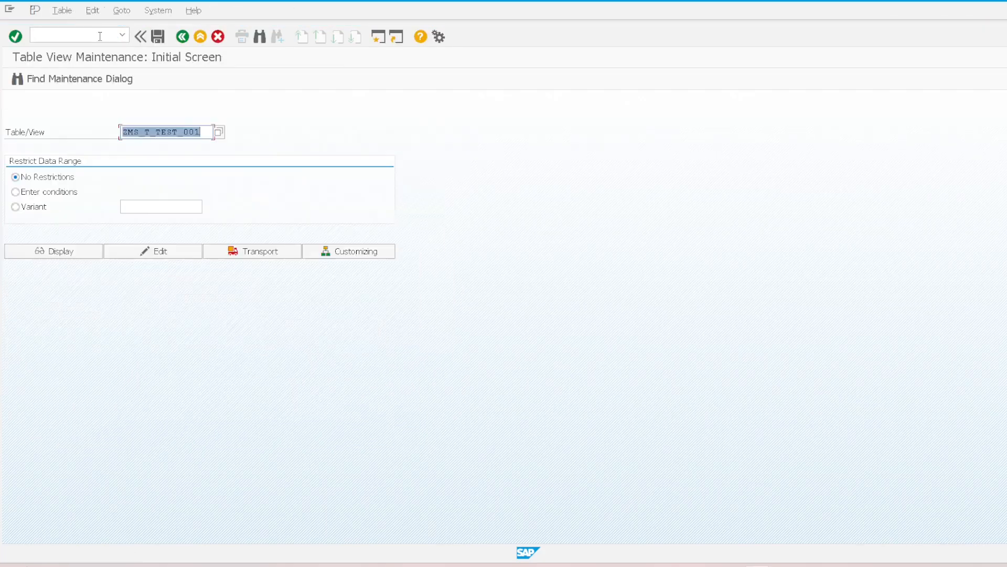
click(175, 252)
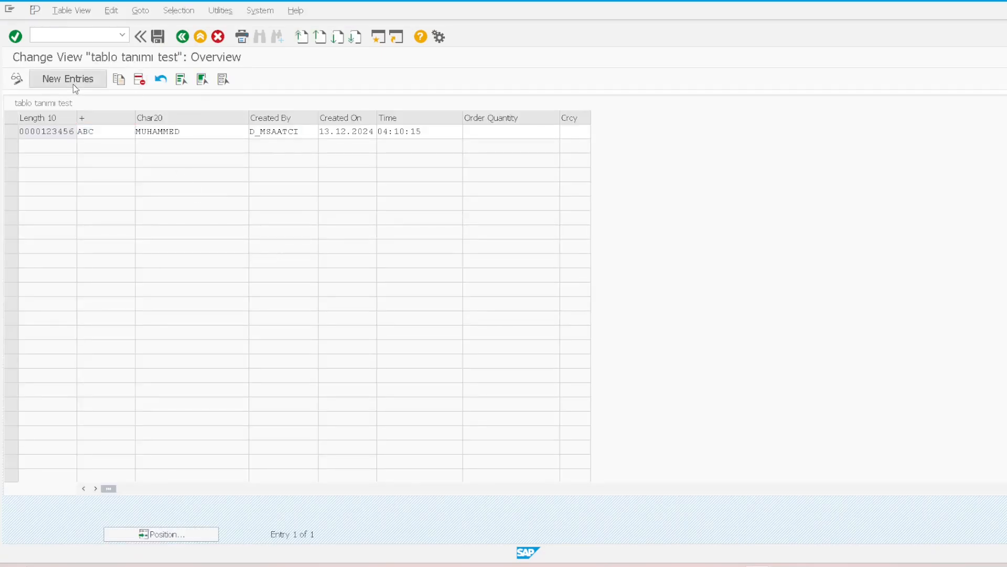
click(73, 83)
Browse the currency key value list for the first new entry's Crcy field, close it, and enter AAA to test validation
click(574, 135)
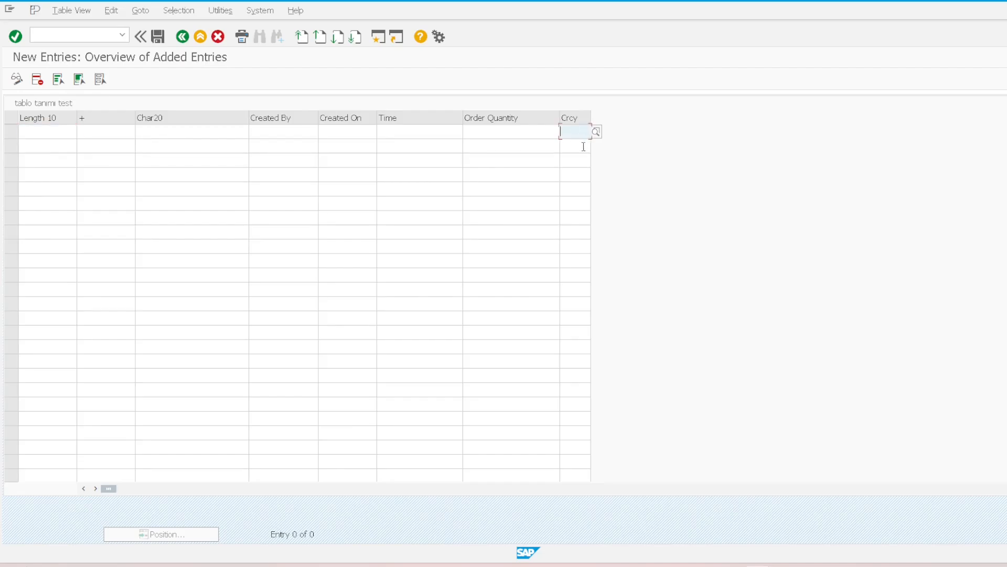
click(596, 133)
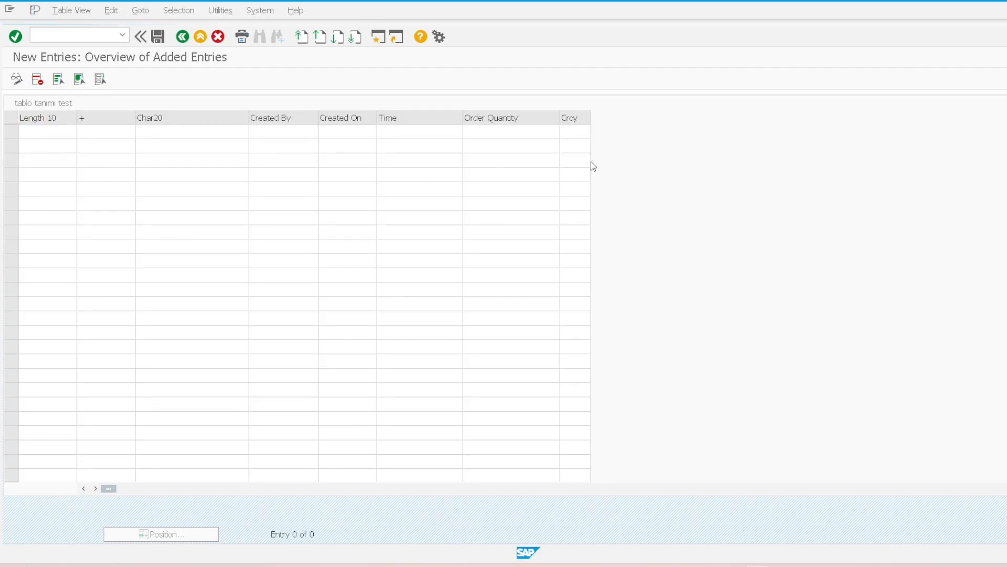
scroll(107, 217, down, 20)
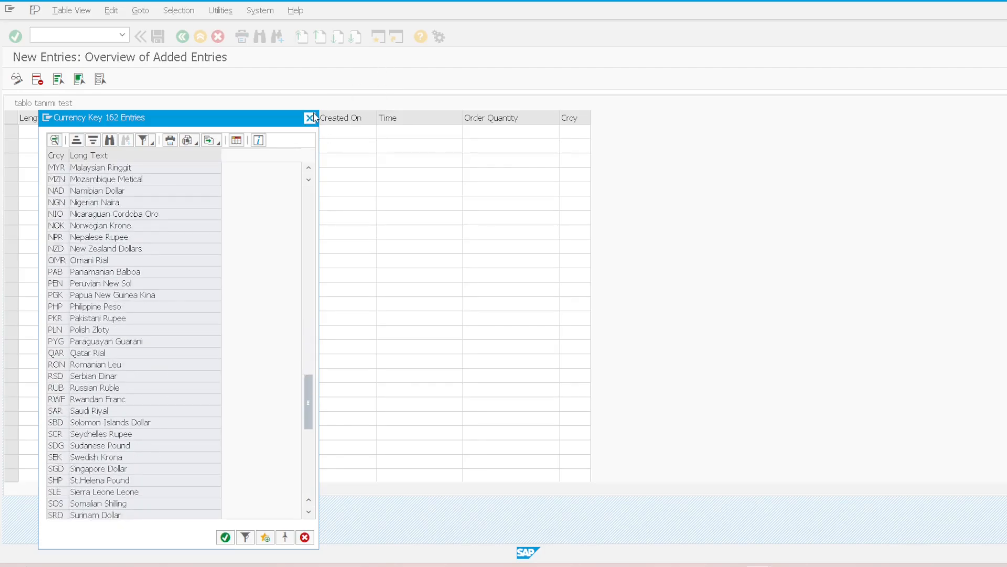
click(310, 118)
text(AAA7)
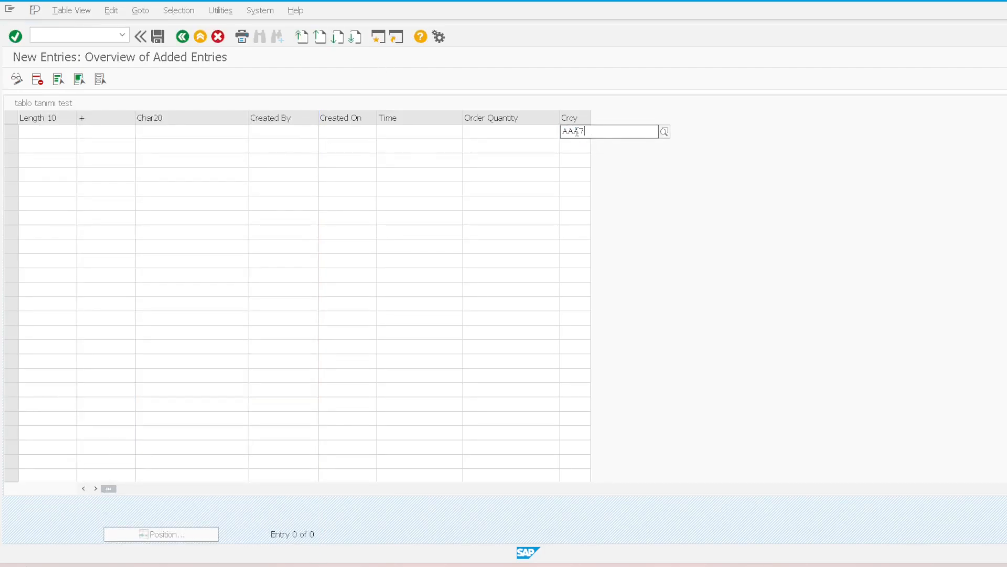
key(Return)
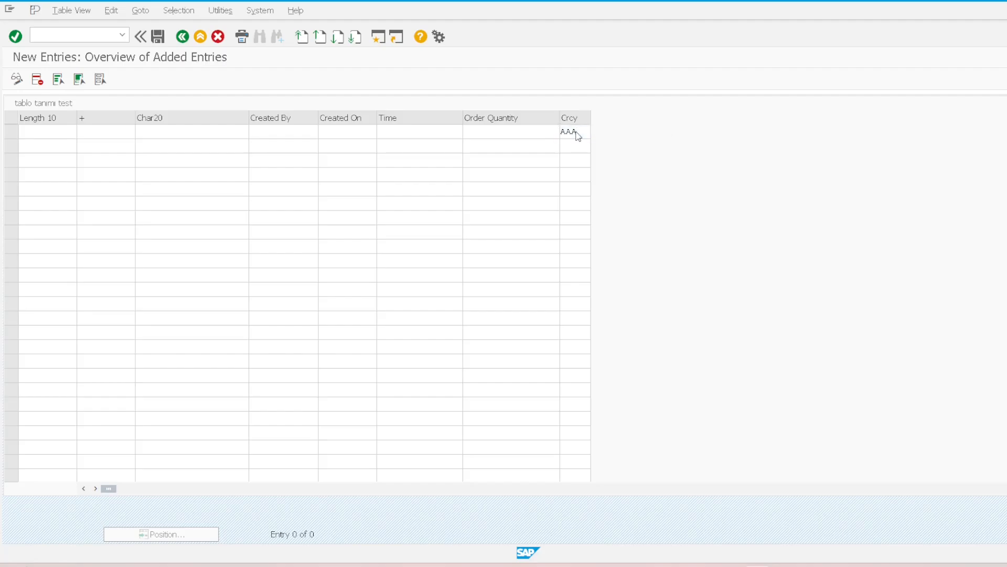